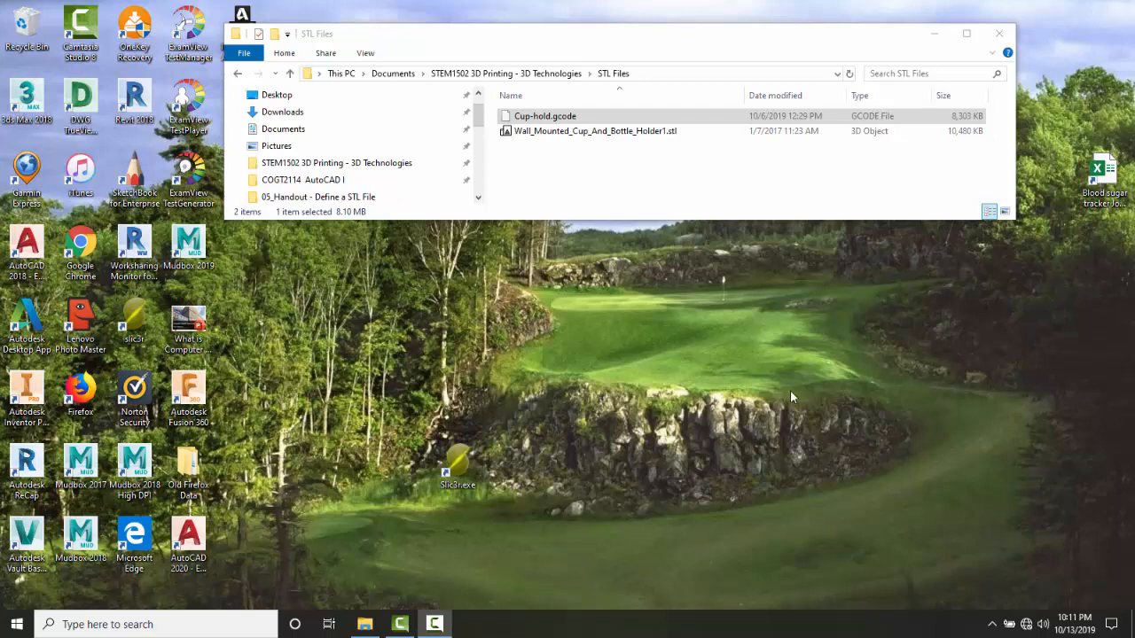
# - Choose Notepad in the Open with dialog for Cup-hold.gcode, without making it the default
pyautogui.click(546, 116)
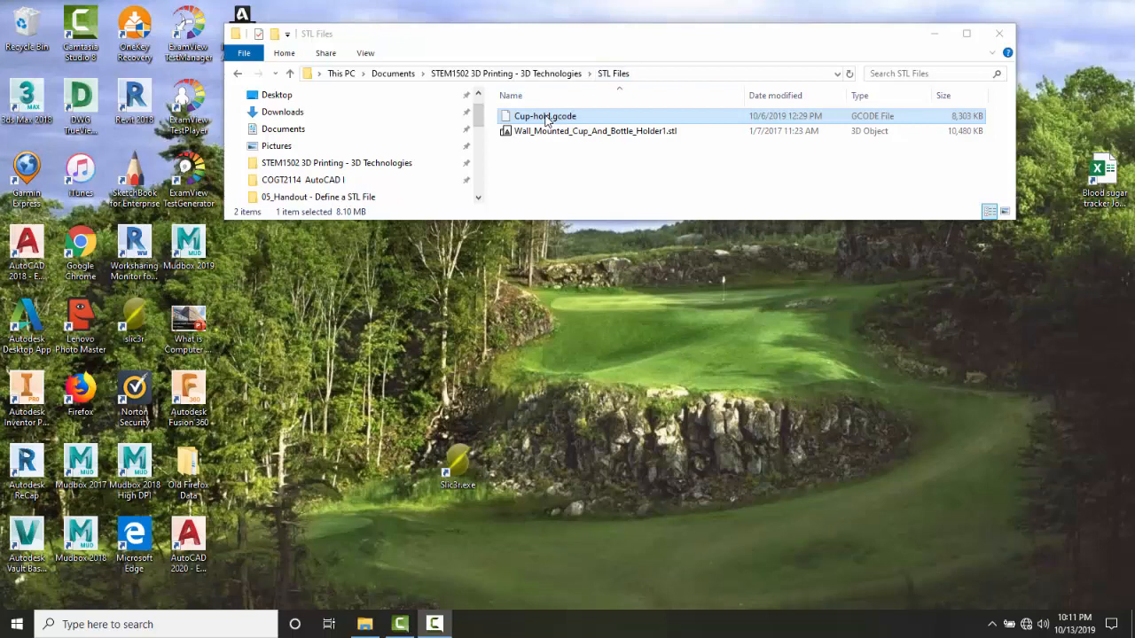
pyautogui.rightClick(547, 120)
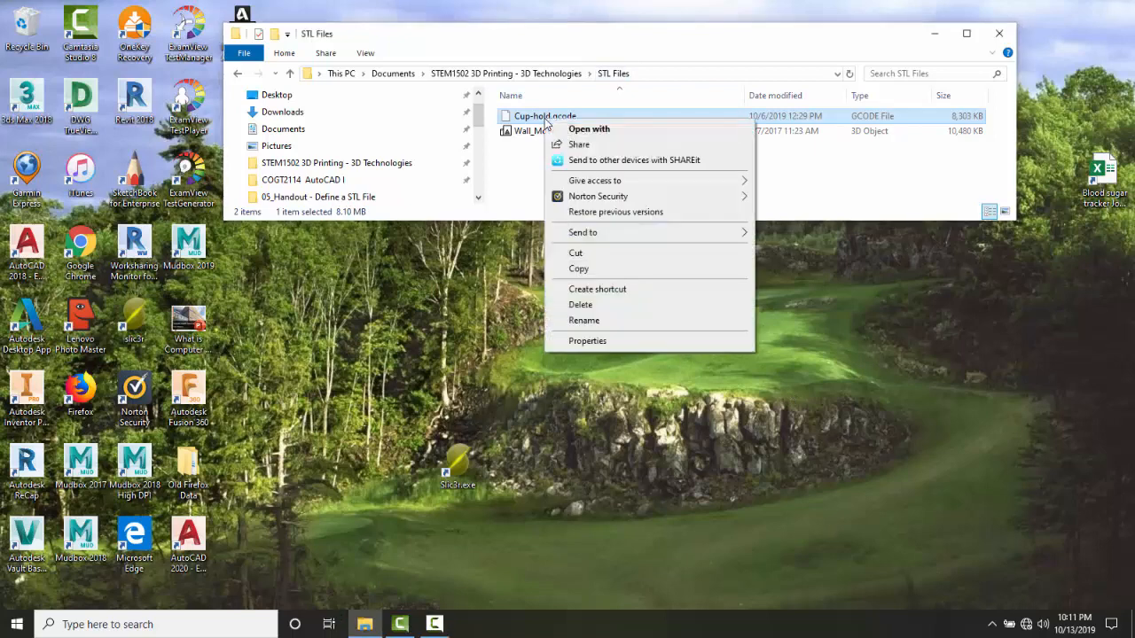
pyautogui.click(589, 130)
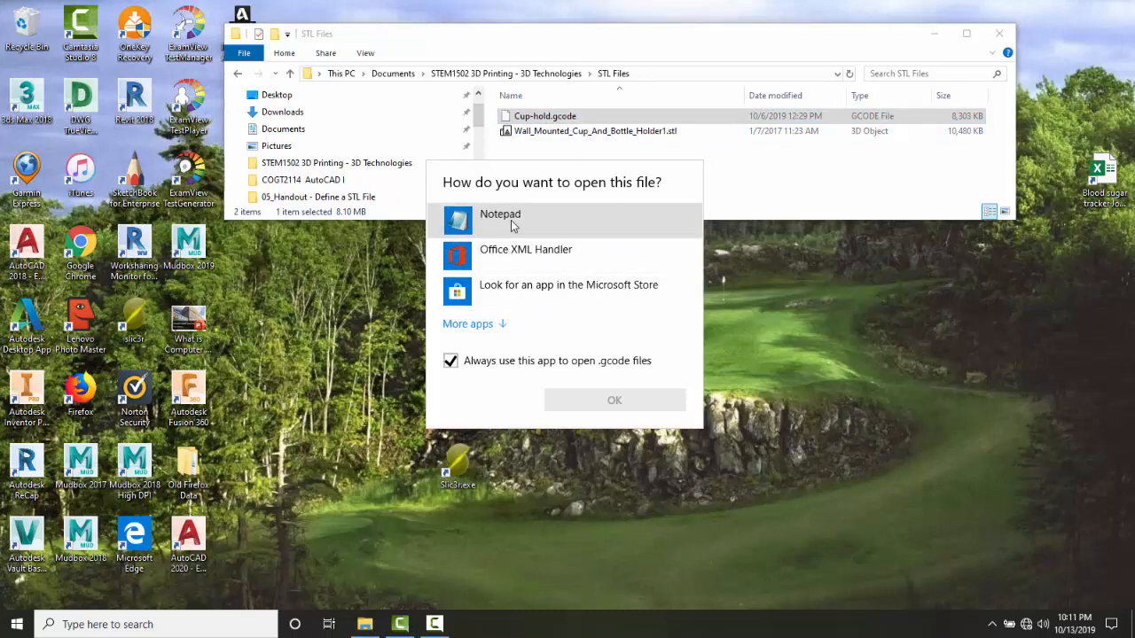
pyautogui.click(513, 225)
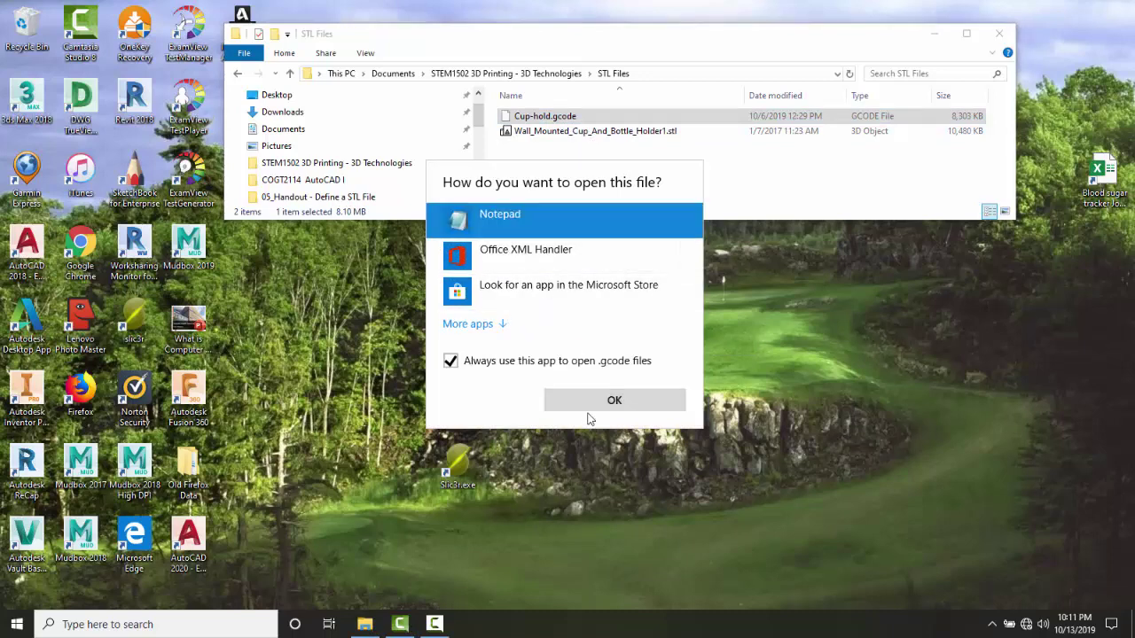
pyautogui.click(450, 361)
# - Confirm the Open with choice and maximize the Notepad window showing Cup-hold.gcode
pyautogui.click(600, 401)
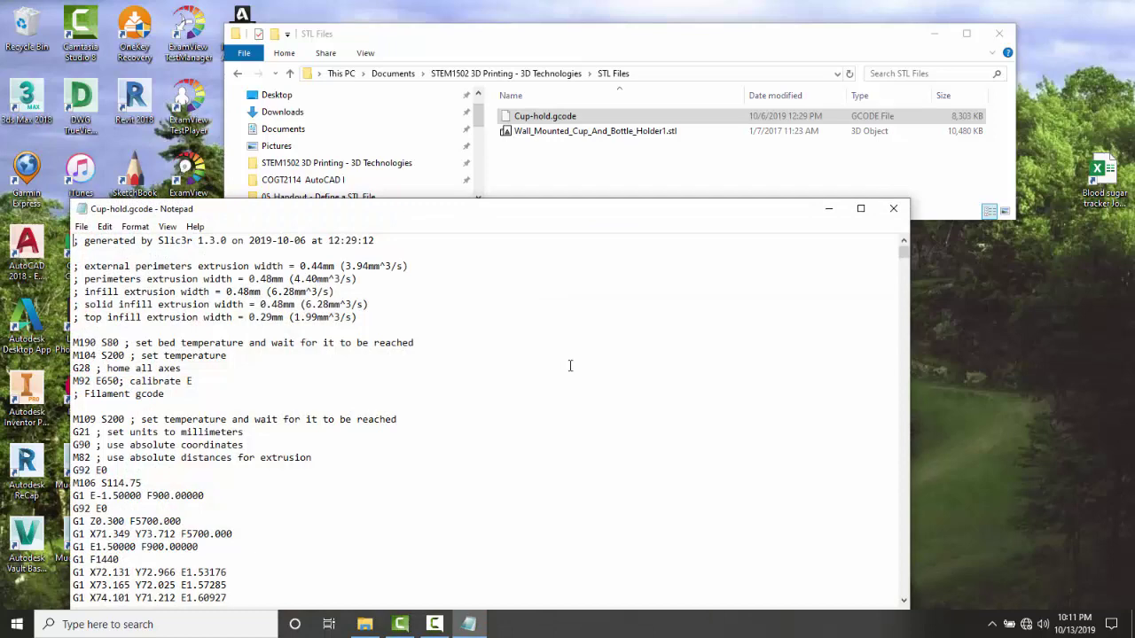
pyautogui.click(860, 208)
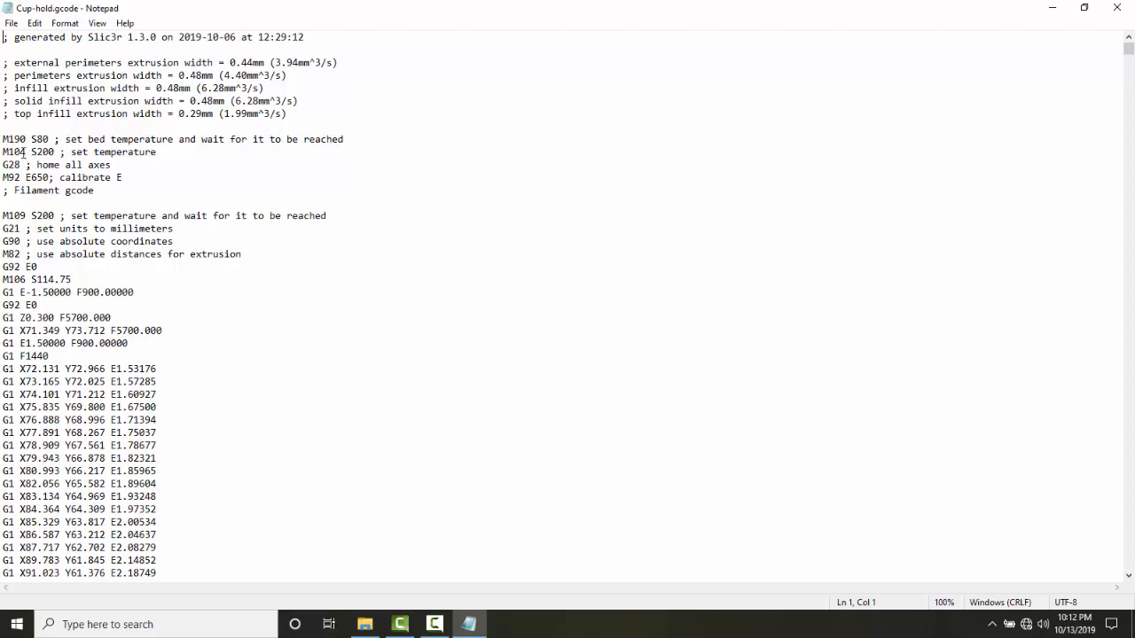
pyautogui.moveTo(26, 152); pyautogui.dragTo(9, 151)
pyautogui.click(58, 152)
pyautogui.scroll(-2, 101, 204)
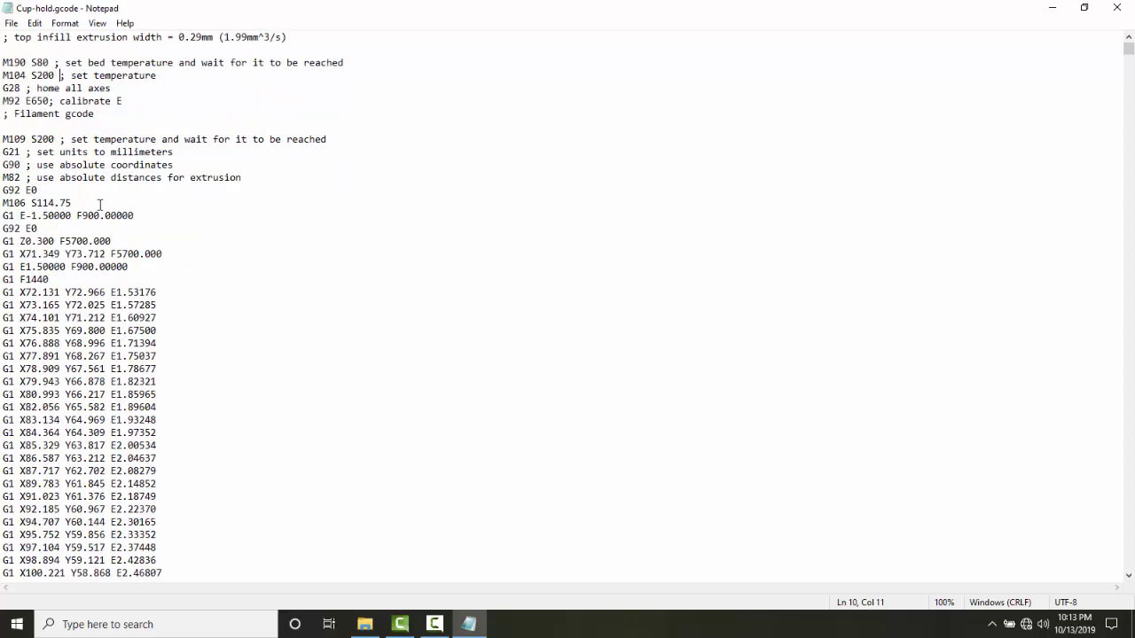
pyautogui.click(16, 291)
pyautogui.scroll(-2, 53, 321)
pyautogui.scroll(-10, 62, 328)
pyautogui.scroll(-10, 62, 324)
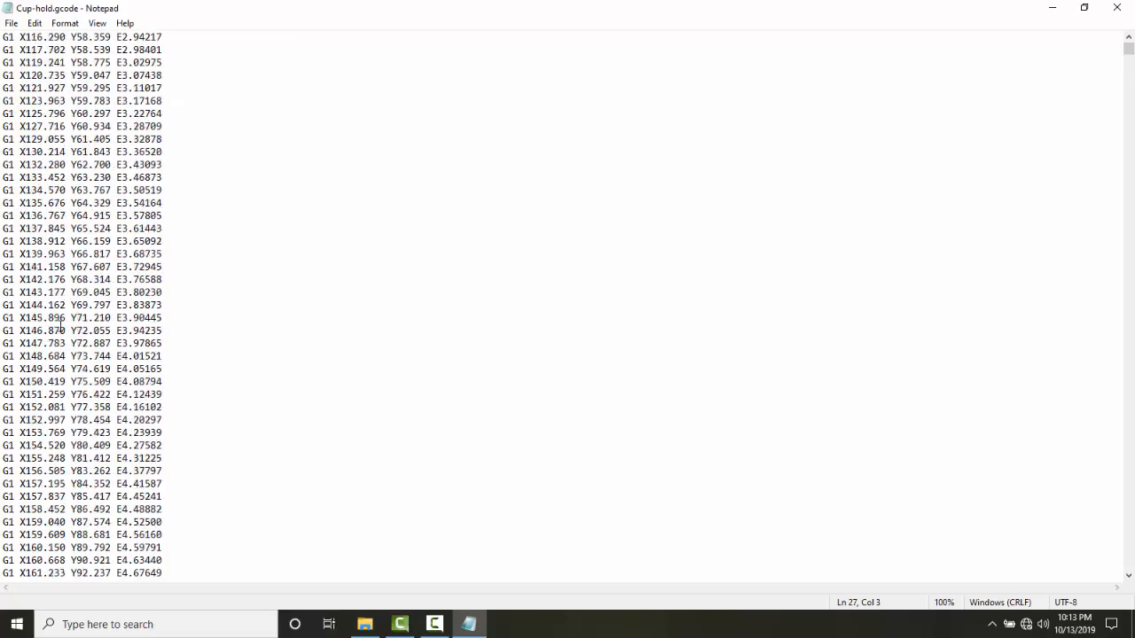
pyautogui.scroll(-8, 64, 320)
pyautogui.scroll(6, 62, 318)
pyautogui.scroll(6, 62, 317)
pyautogui.scroll(5, 62, 317)
pyautogui.scroll(6, 62, 318)
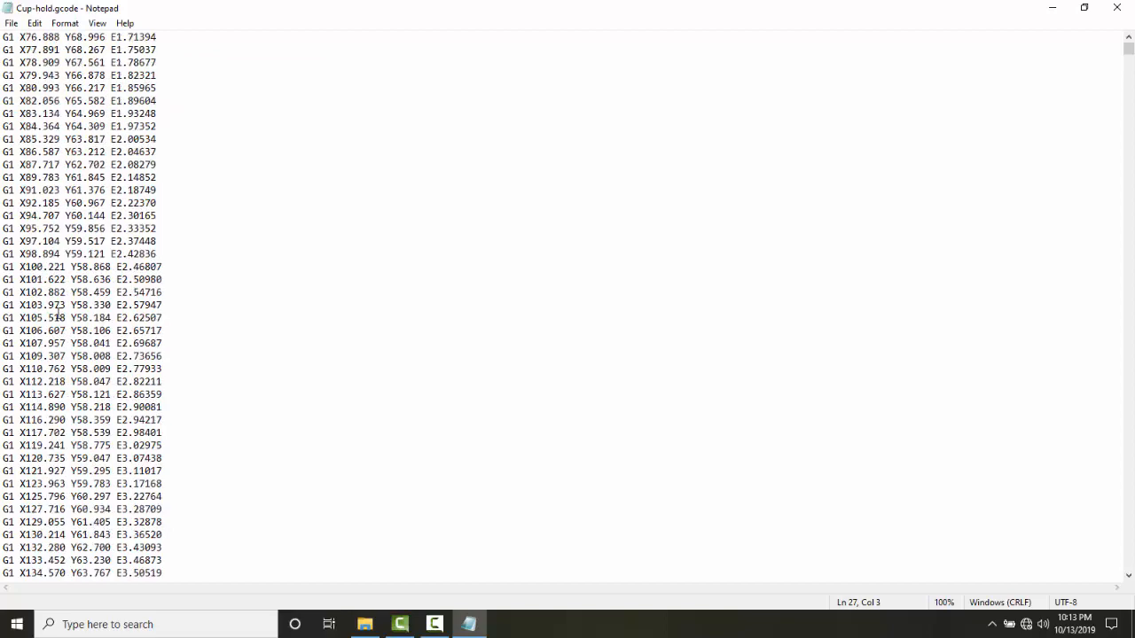
pyautogui.scroll(6, 59, 310)
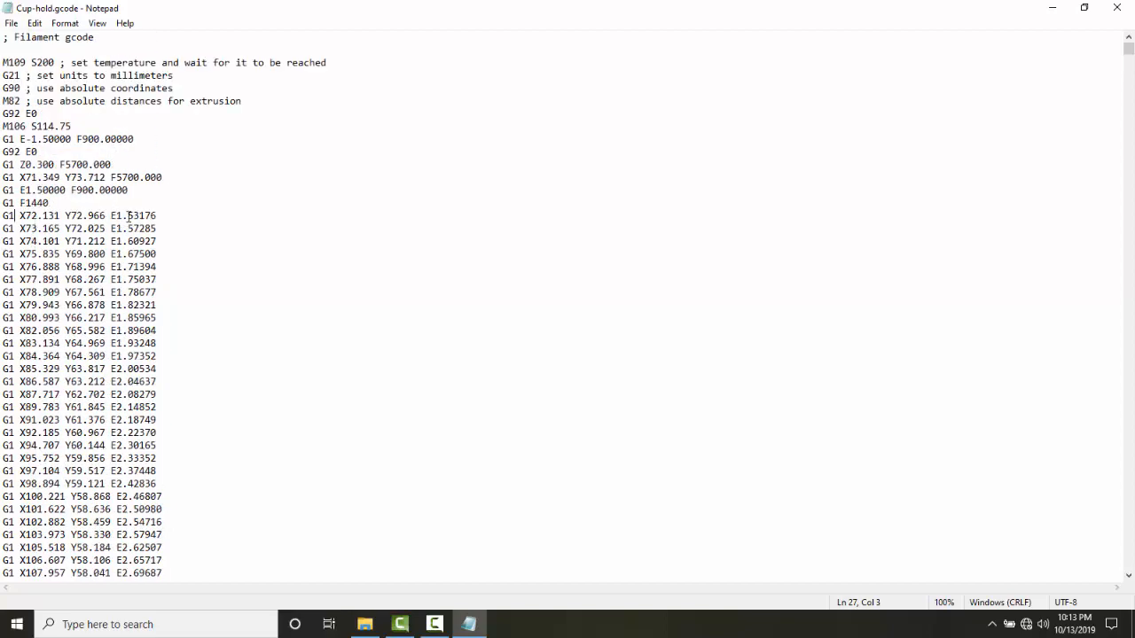
pyautogui.scroll(-3, 121, 222)
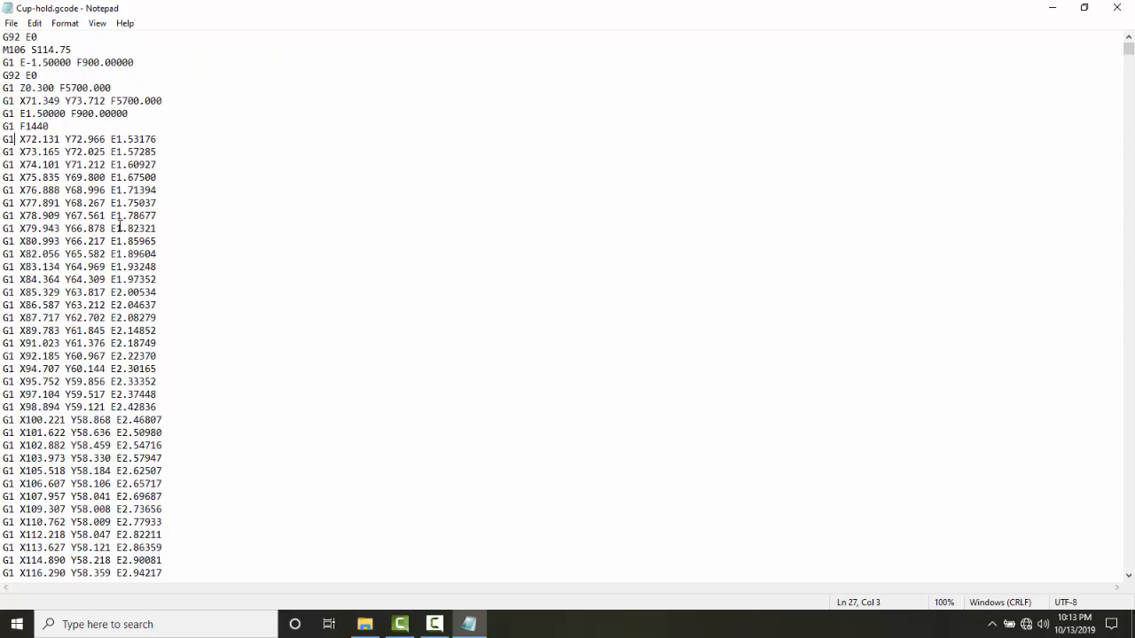
pyautogui.scroll(-3, 118, 280)
pyautogui.scroll(-3, 118, 282)
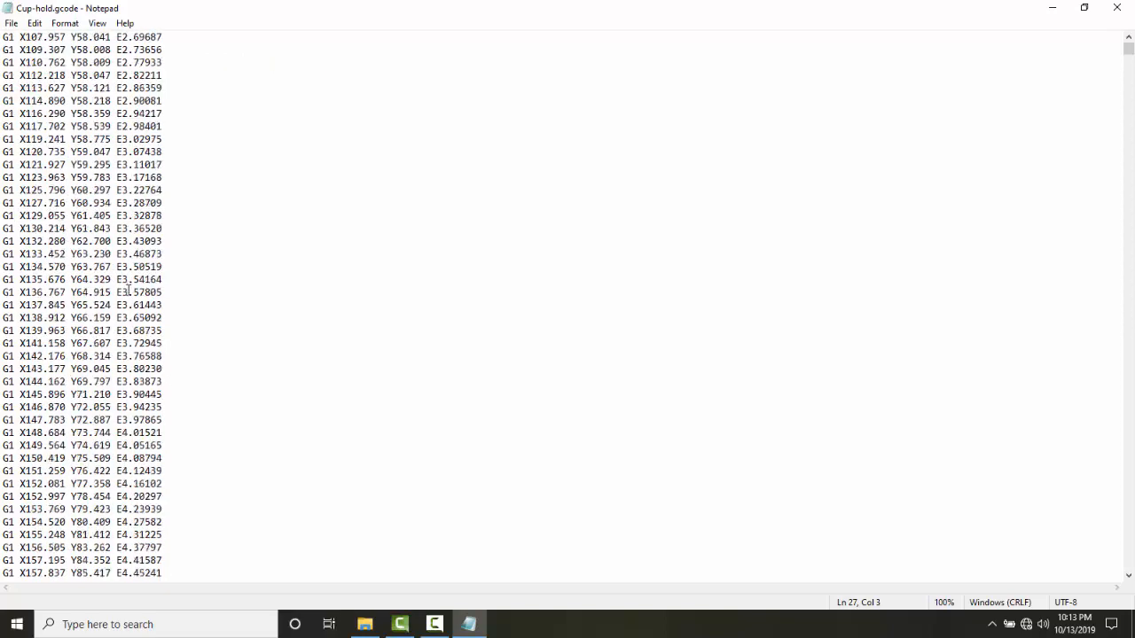
pyautogui.scroll(-3, 125, 284)
pyautogui.scroll(-3, 133, 284)
pyautogui.scroll(-3, 133, 285)
pyautogui.scroll(-3, 133, 285)
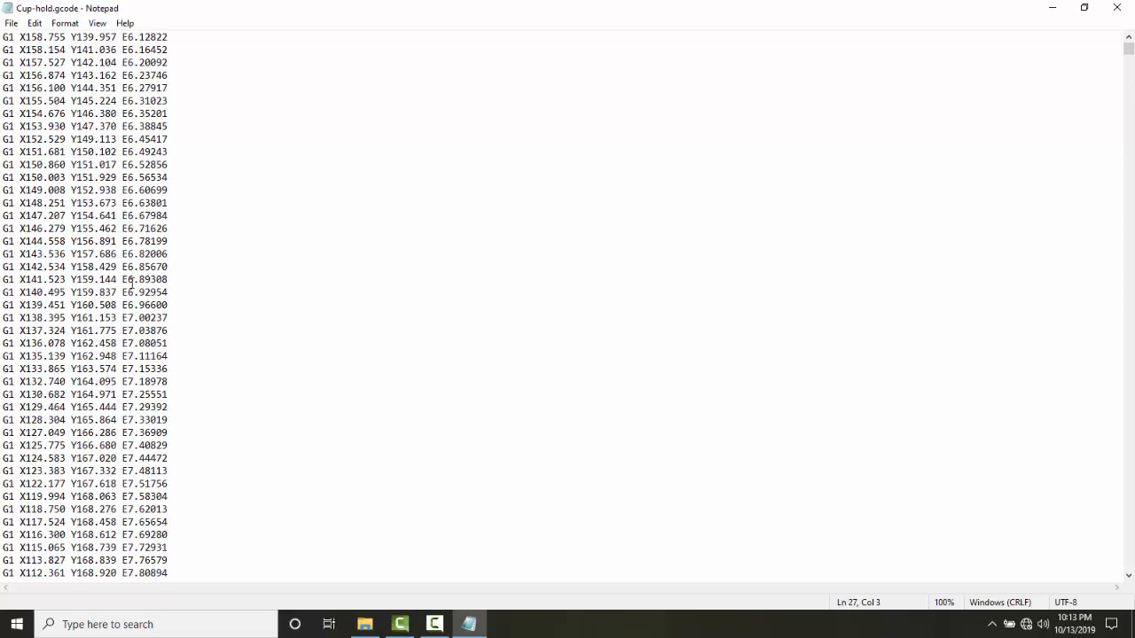
pyautogui.scroll(-3, 133, 286)
pyautogui.scroll(-3, 137, 284)
pyautogui.scroll(-3, 142, 284)
pyautogui.scroll(-6, 142, 283)
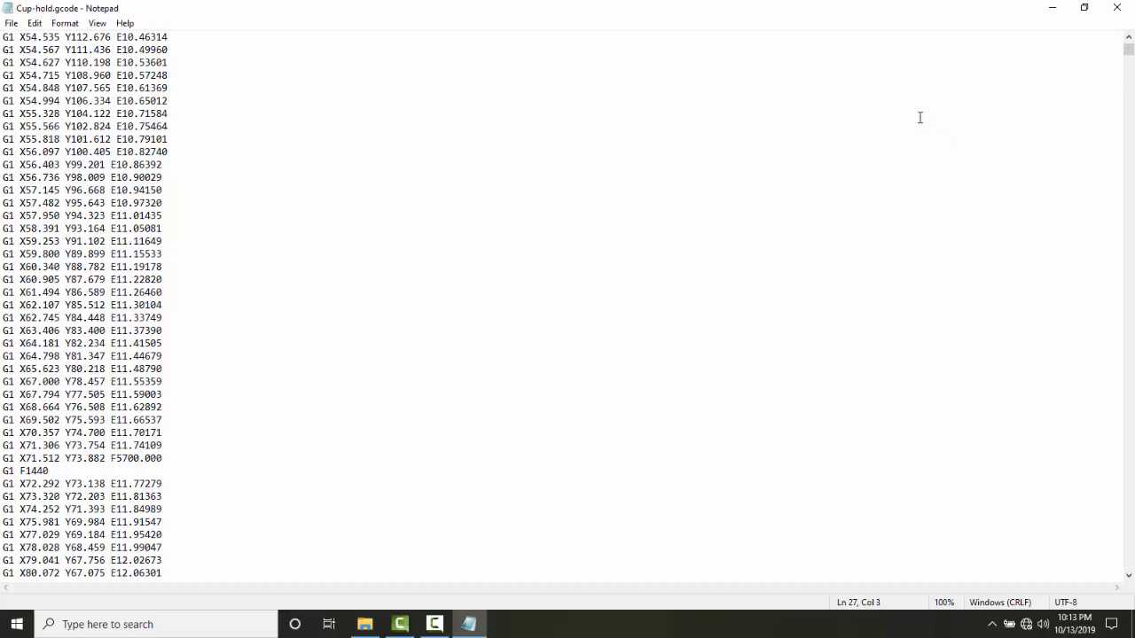
pyautogui.scroll(-4, 899, 107)
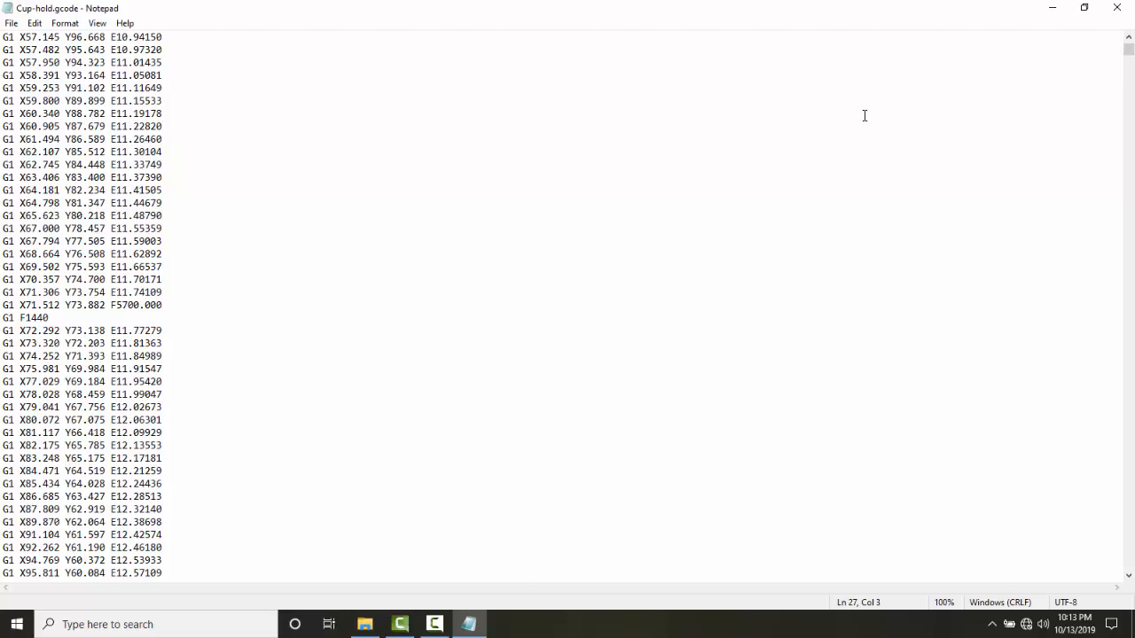
pyautogui.scroll(-5, 865, 117)
pyautogui.scroll(-5, 870, 124)
pyautogui.scroll(-5, 873, 129)
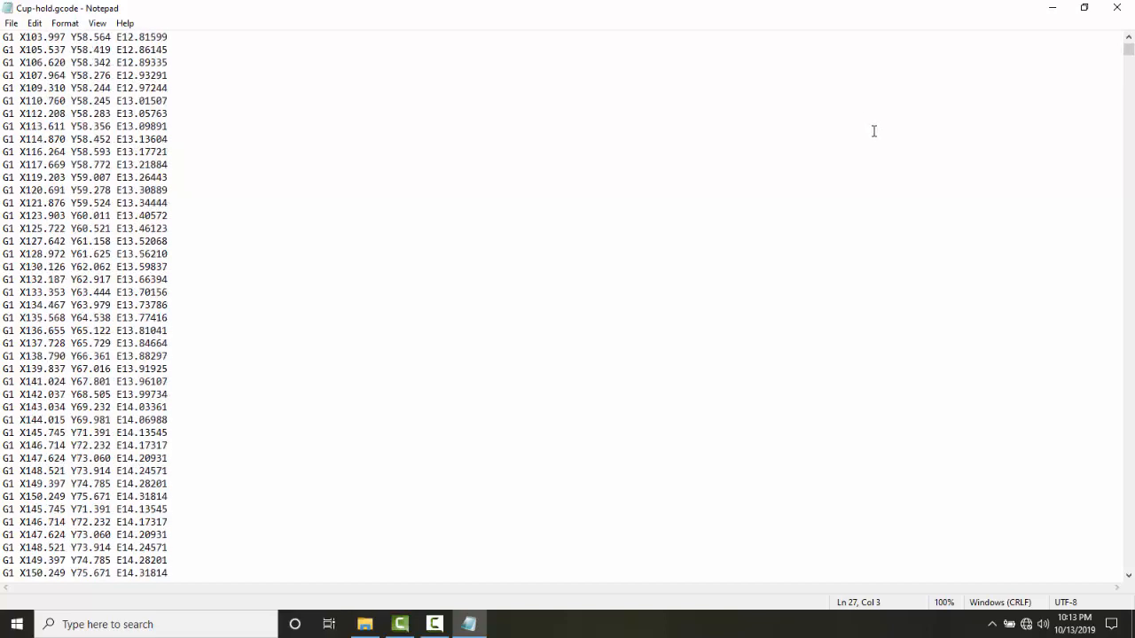
pyautogui.scroll(-3, 887, 129)
pyautogui.moveTo(1129, 49)
pyautogui.mouseDown()
pyautogui.moveTo(1130, 147)
pyautogui.moveTo(1127, 43)
pyautogui.mouseUp()
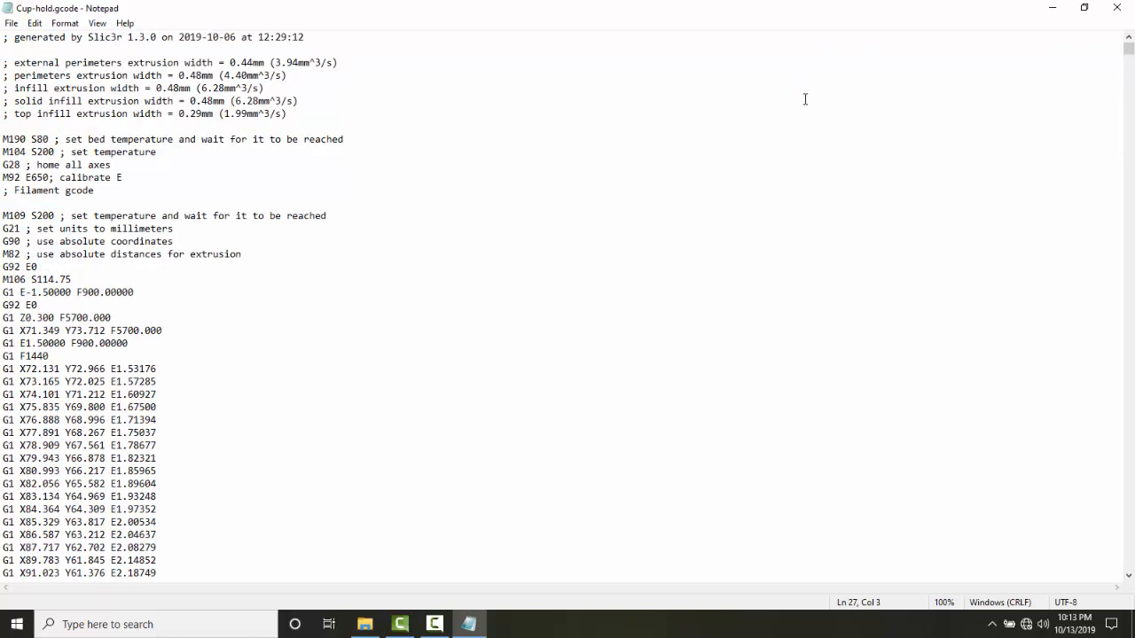